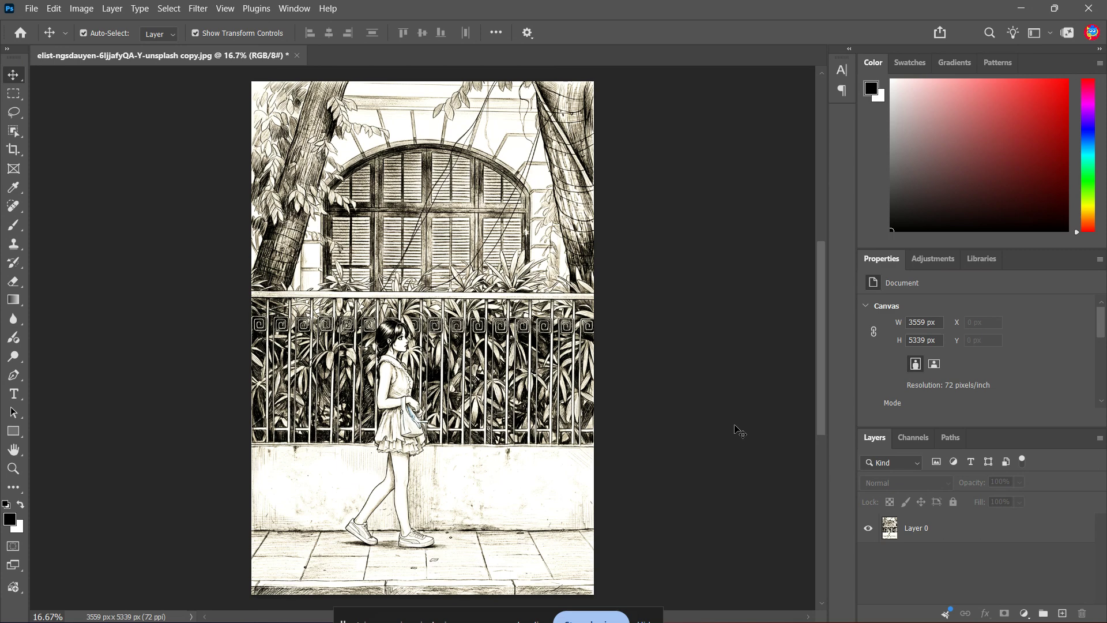
# - Switch to the desktop, search Windows for "graphics setting" and open the Graphics settings page
pyautogui.click(617, 605)
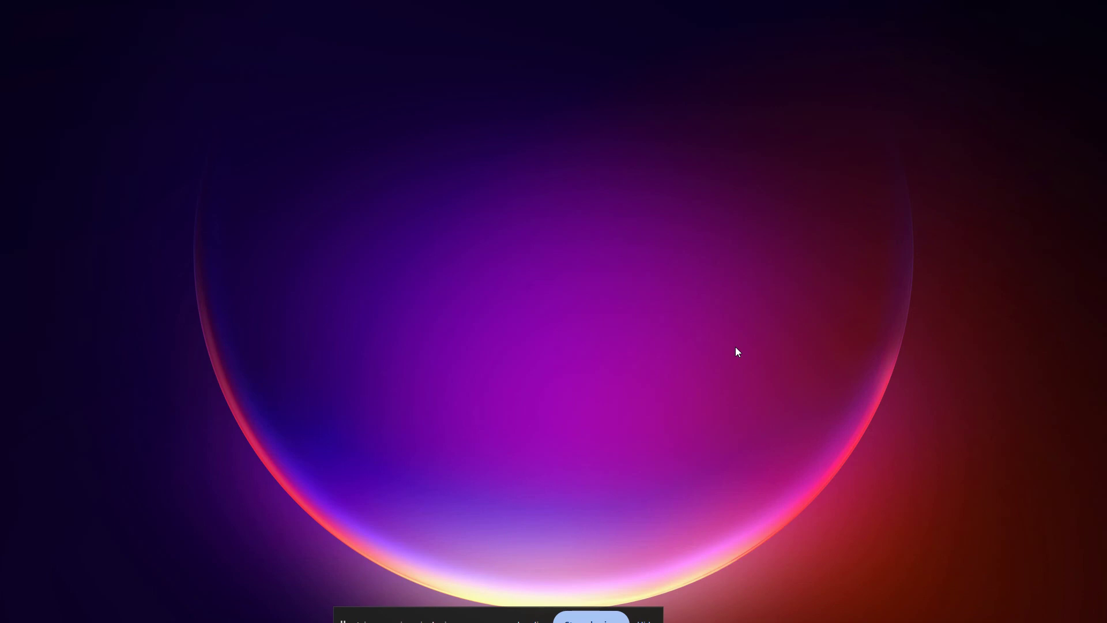
pyautogui.press('super')
pyautogui.write('graphi')
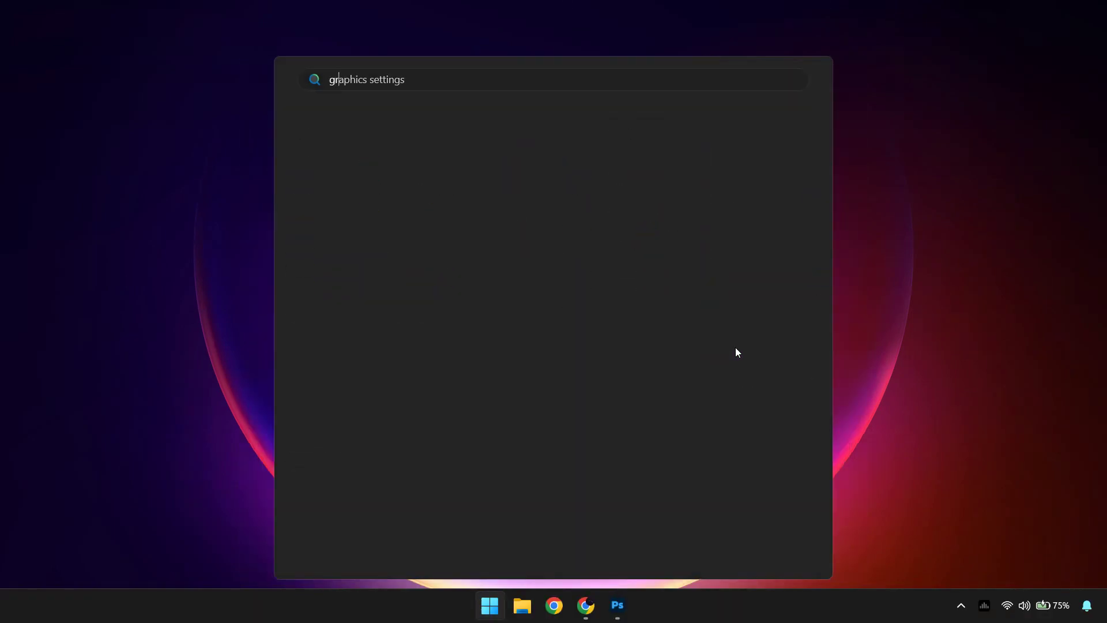
pyautogui.write('cs')
pyautogui.press('Down')
pyautogui.press('Down')
pyautogui.hotkey('ctrl', 'a')
pyautogui.write('graphics setting')
pyautogui.press('Return')
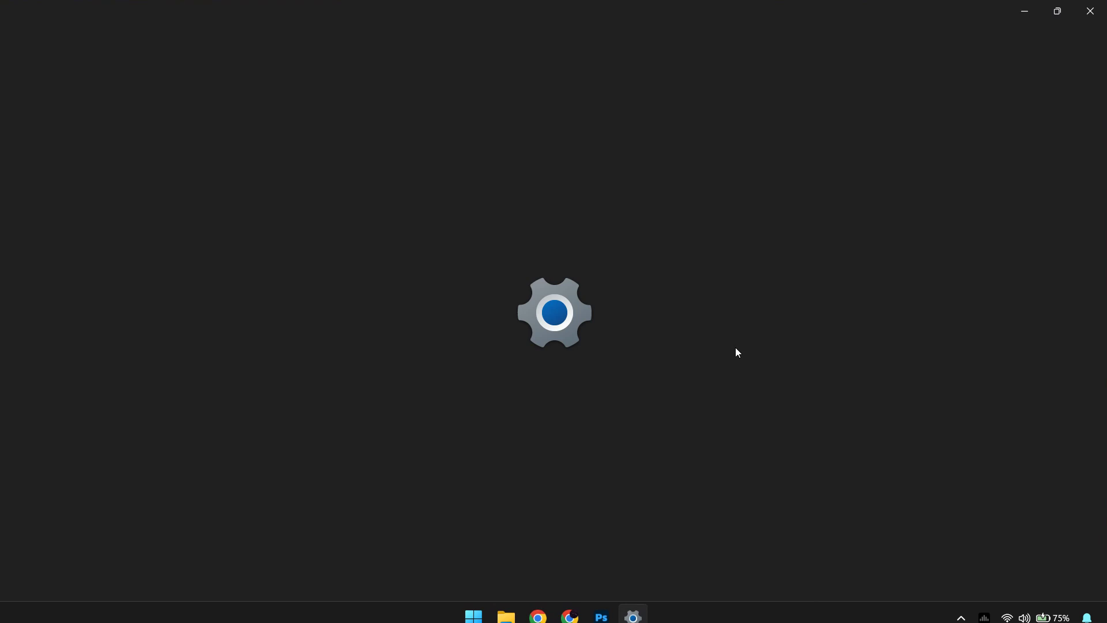
pyautogui.scroll(-7, 736, 350)
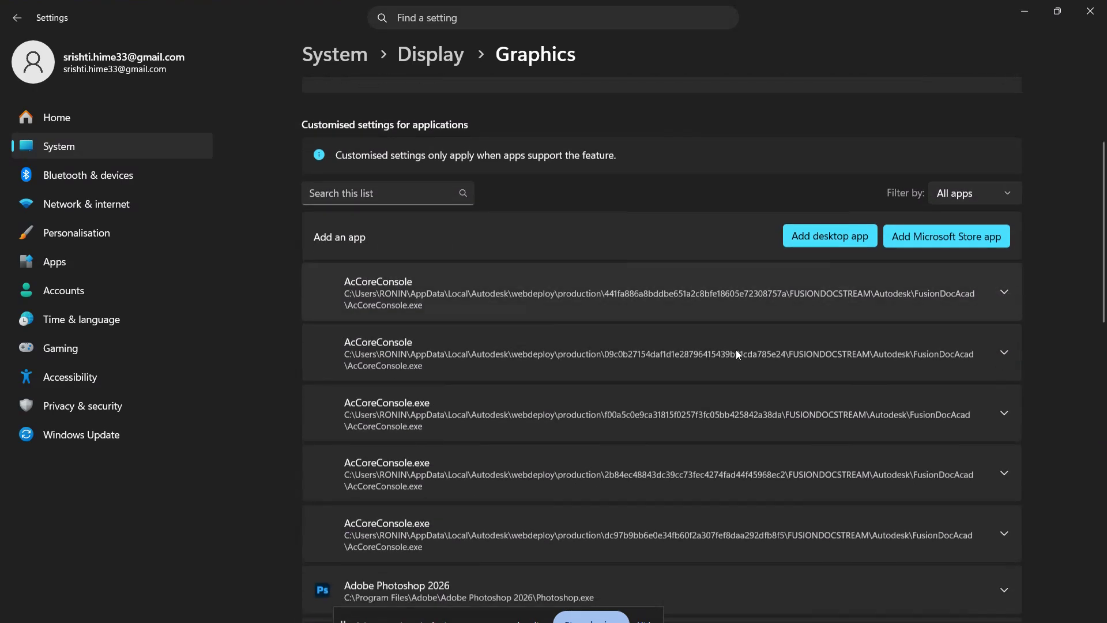
pyautogui.scroll(-3, 735, 354)
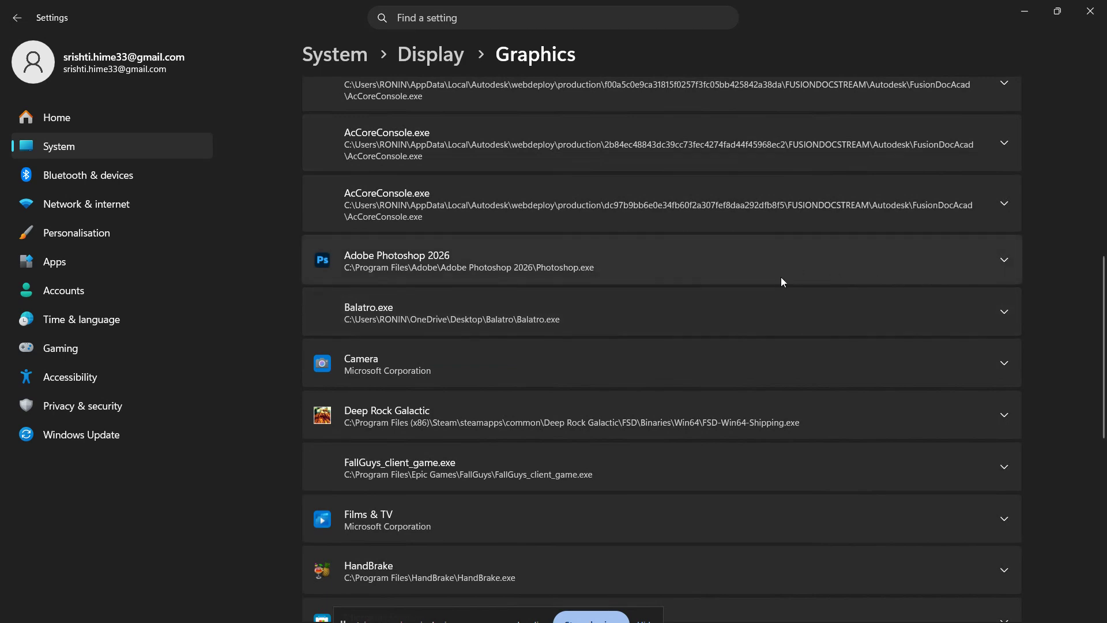
pyautogui.scroll(10, 849, 274)
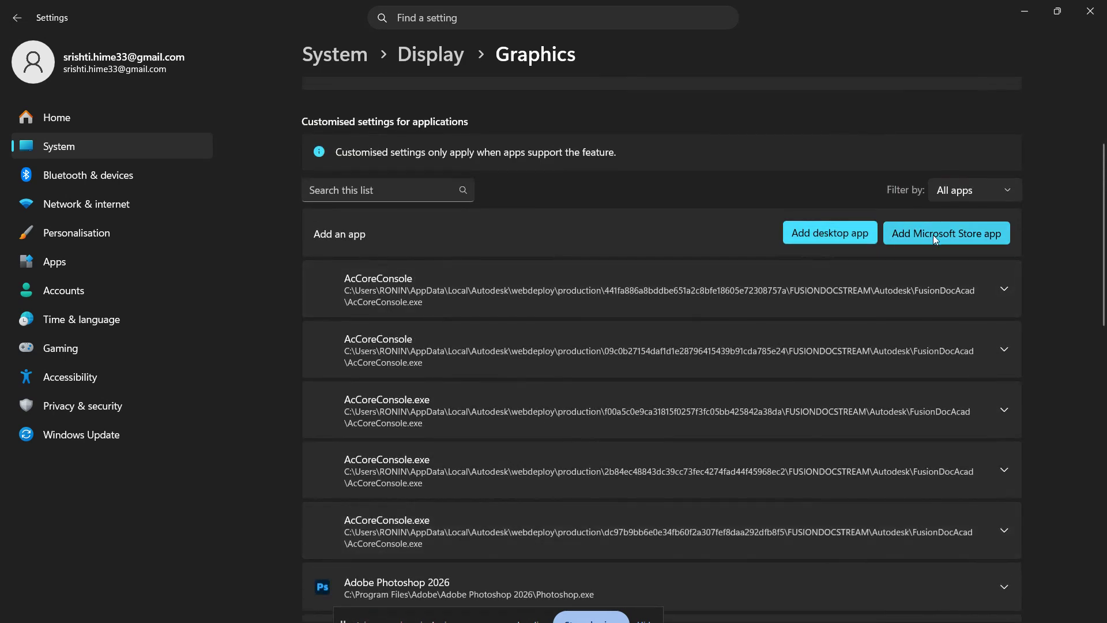
pyautogui.click(834, 234)
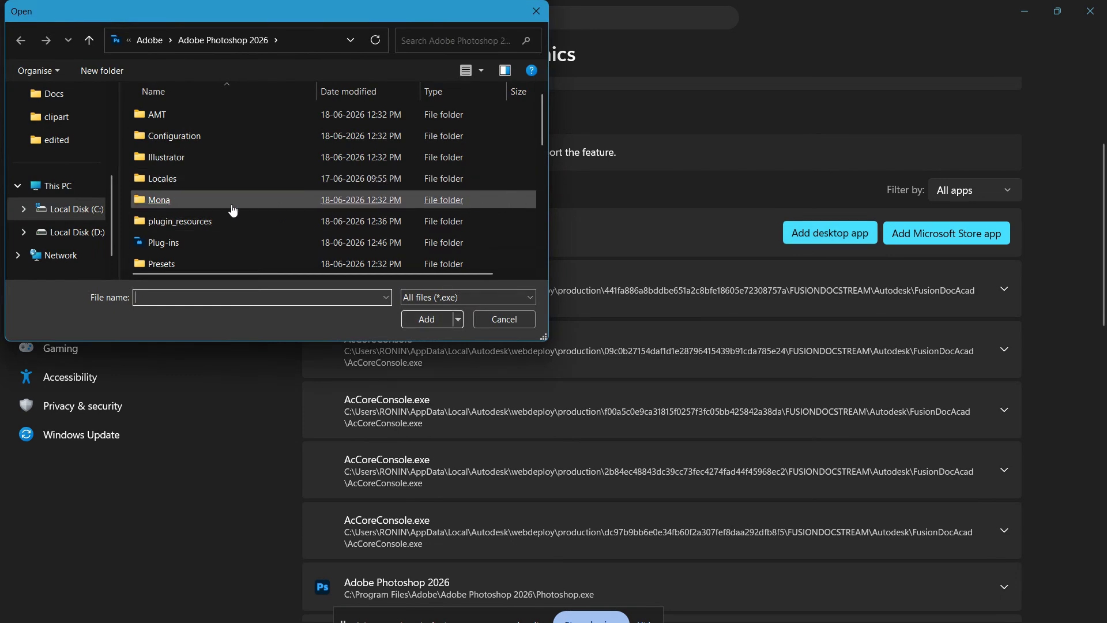
pyautogui.click(313, 38)
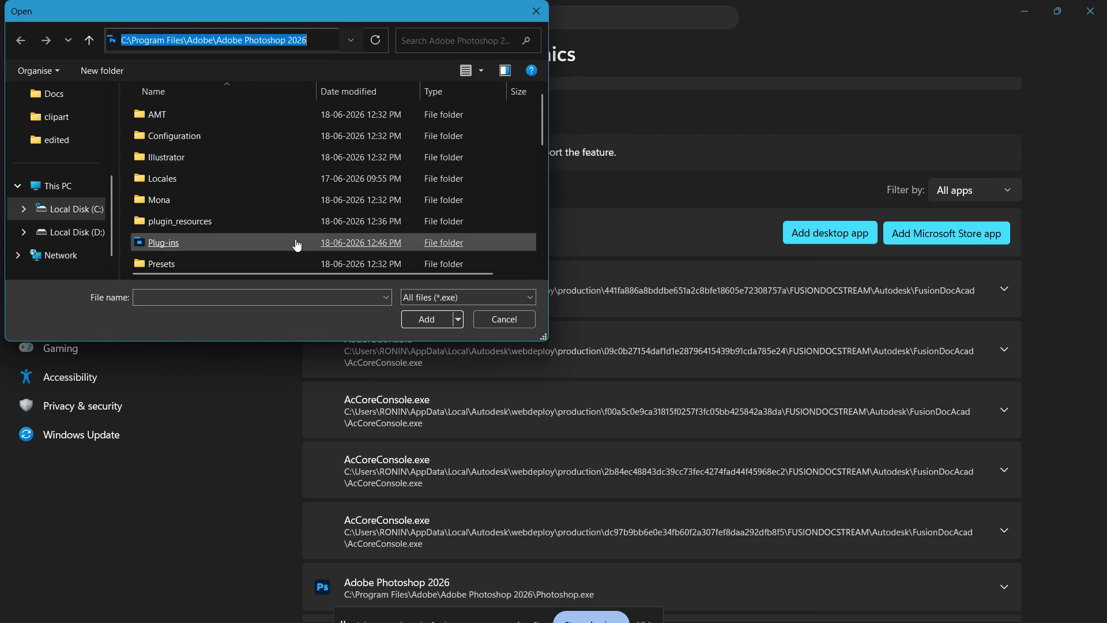
pyautogui.click(427, 321)
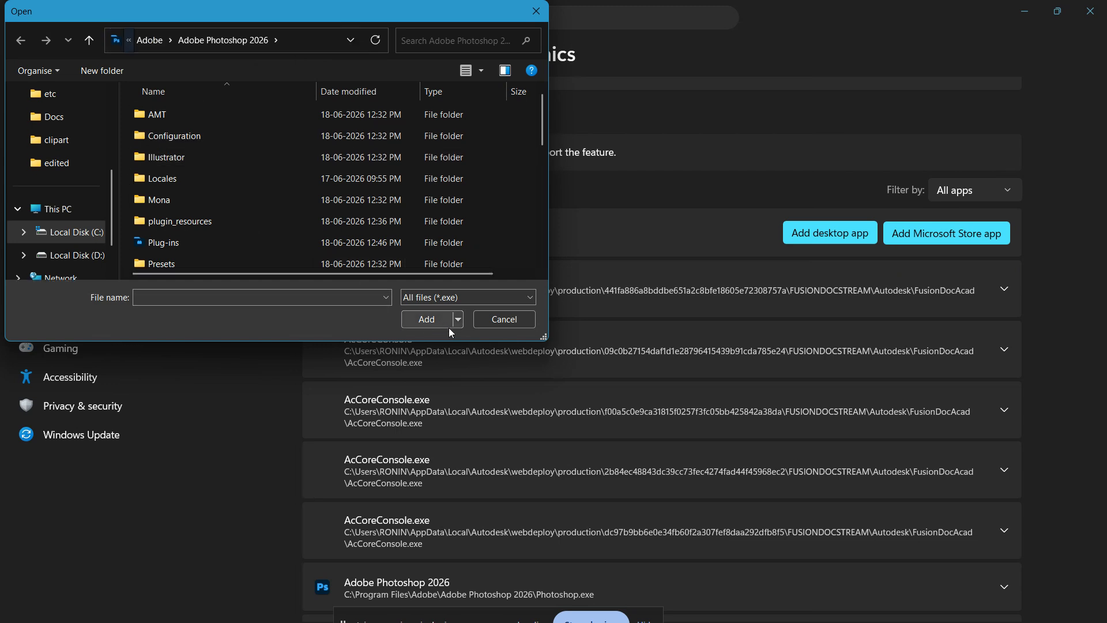
pyautogui.click(525, 320)
# - Set the GPU preference for Adobe Photoshop 2026 to High Performance (NVIDIA GeForce GTX 1650), then close Settings
pyautogui.scroll(-3, 744, 403)
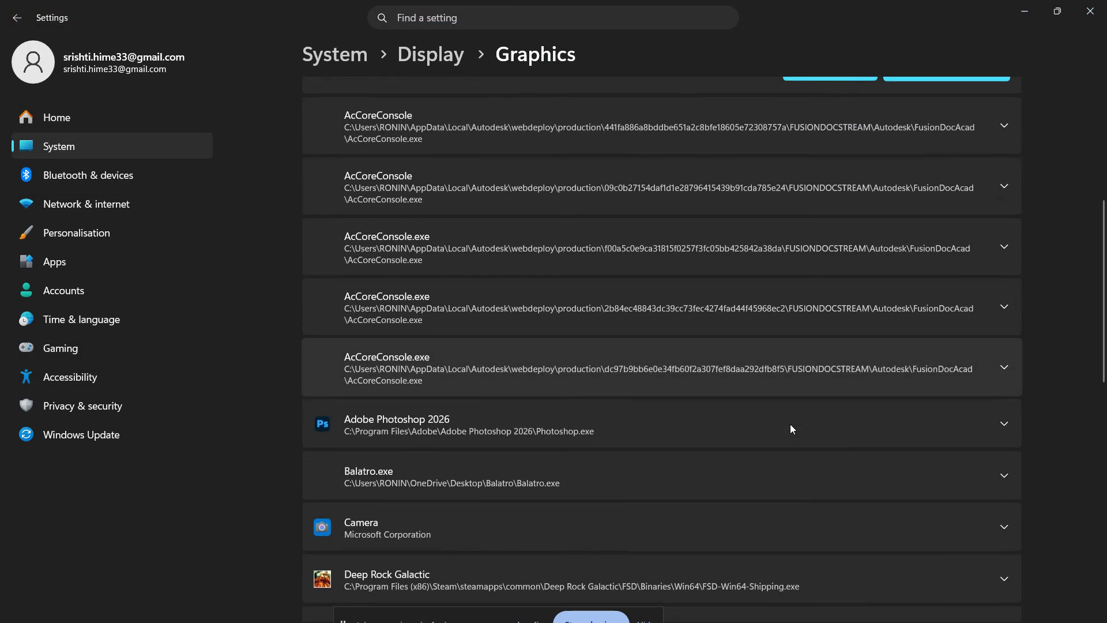
pyautogui.click(970, 433)
pyautogui.scroll(-4, 1029, 452)
pyautogui.scroll(1, 990, 328)
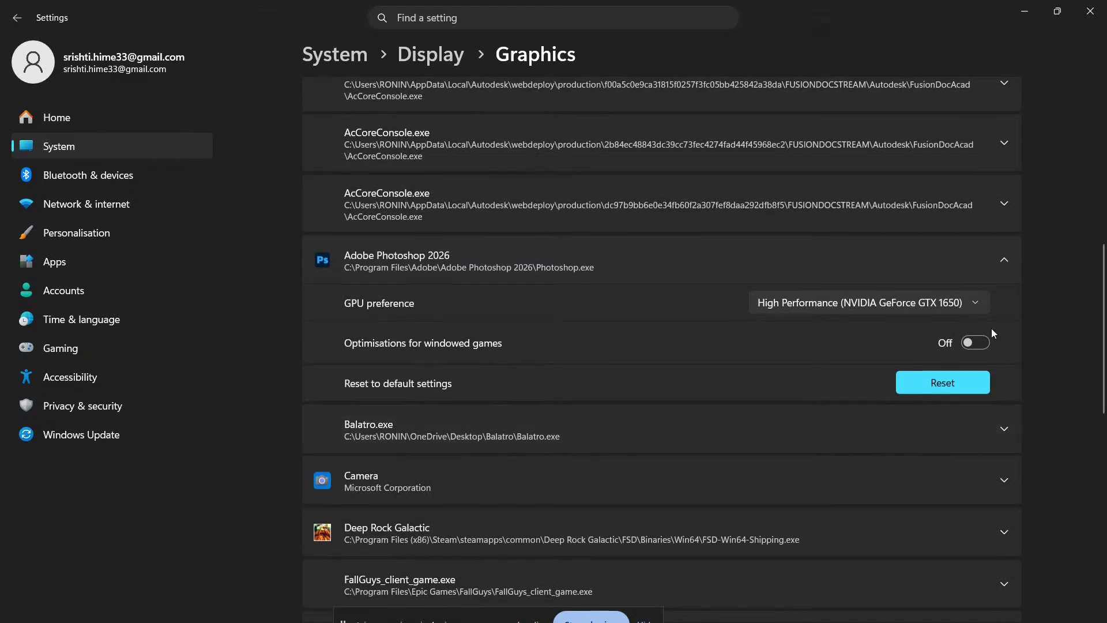
pyautogui.click(970, 302)
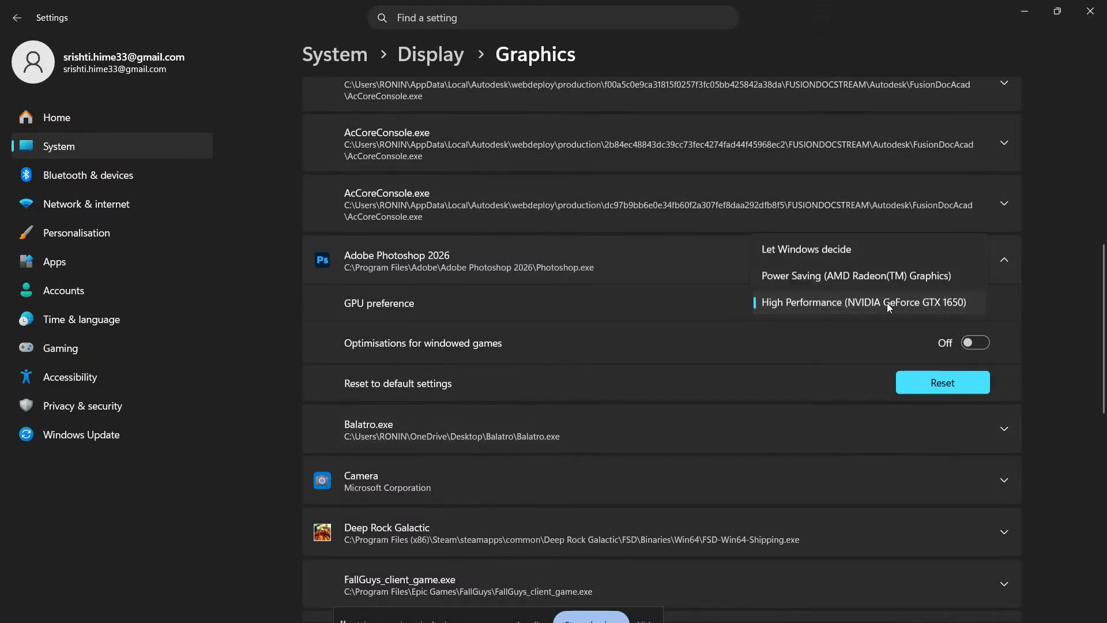
pyautogui.click(940, 302)
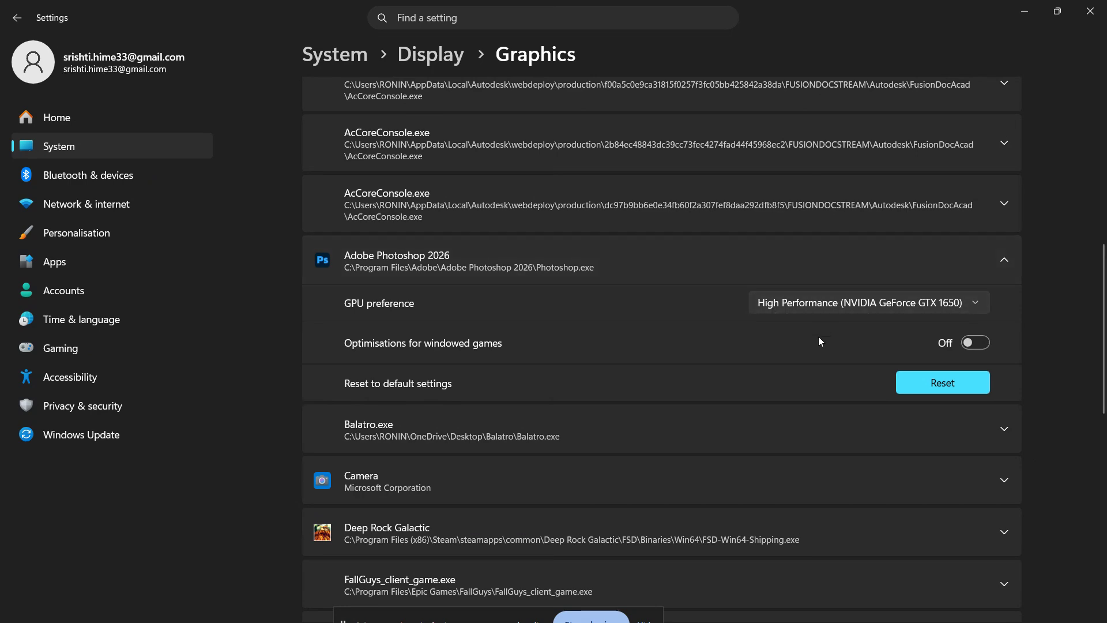
pyautogui.click(1081, 18)
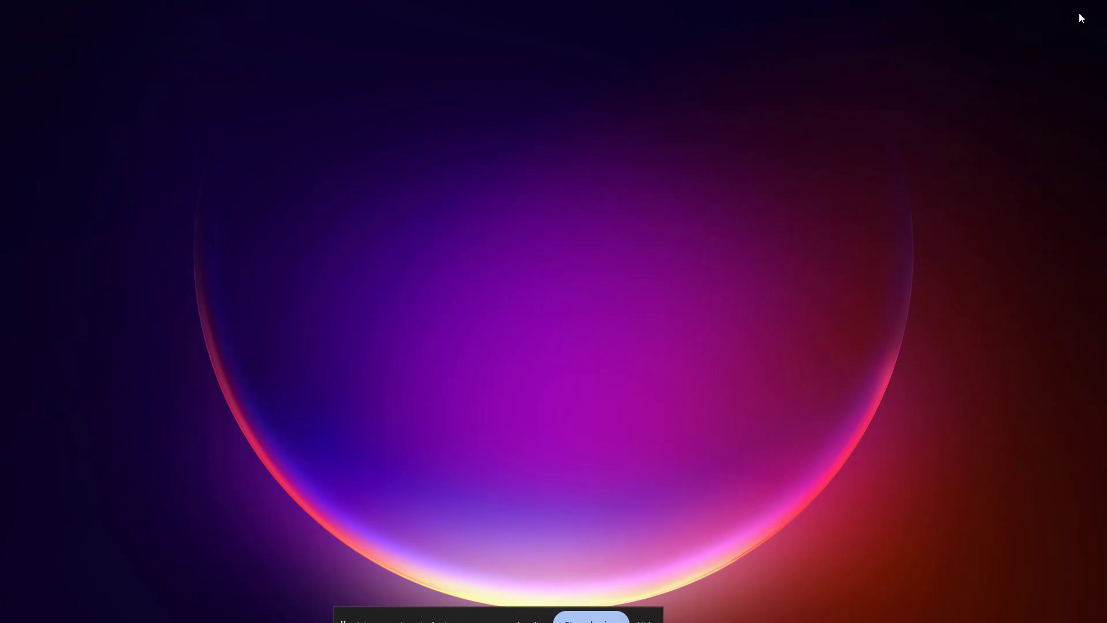
# - Open the NVIDIA app from the desktop and check its Drivers page for graphics driver updates
pyautogui.moveTo(817, 620)
pyautogui.click(961, 603)
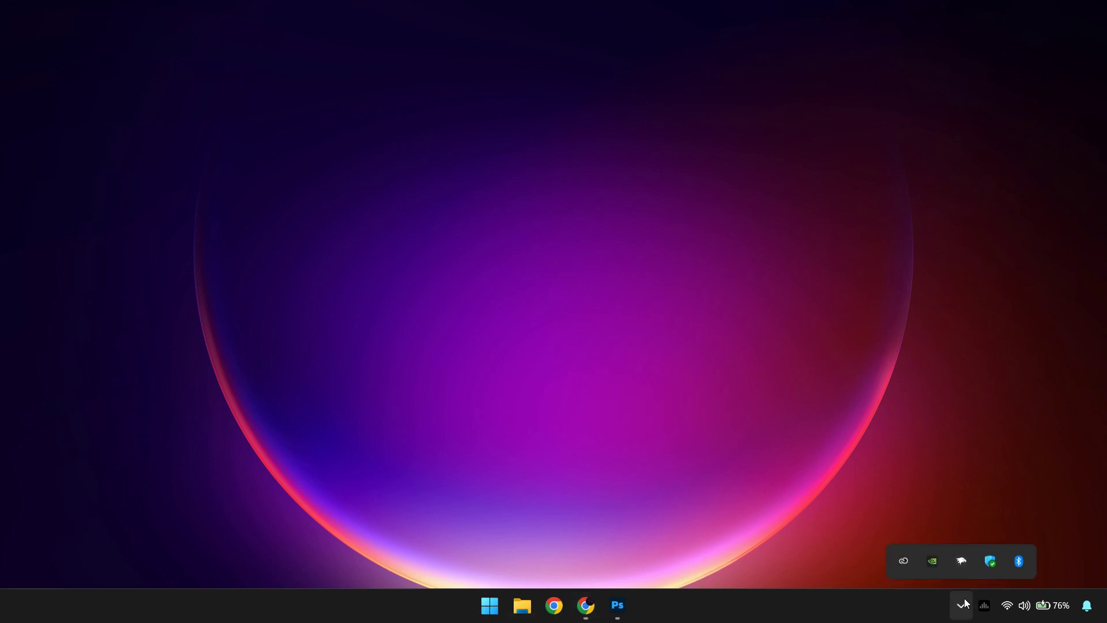
pyautogui.click(940, 567)
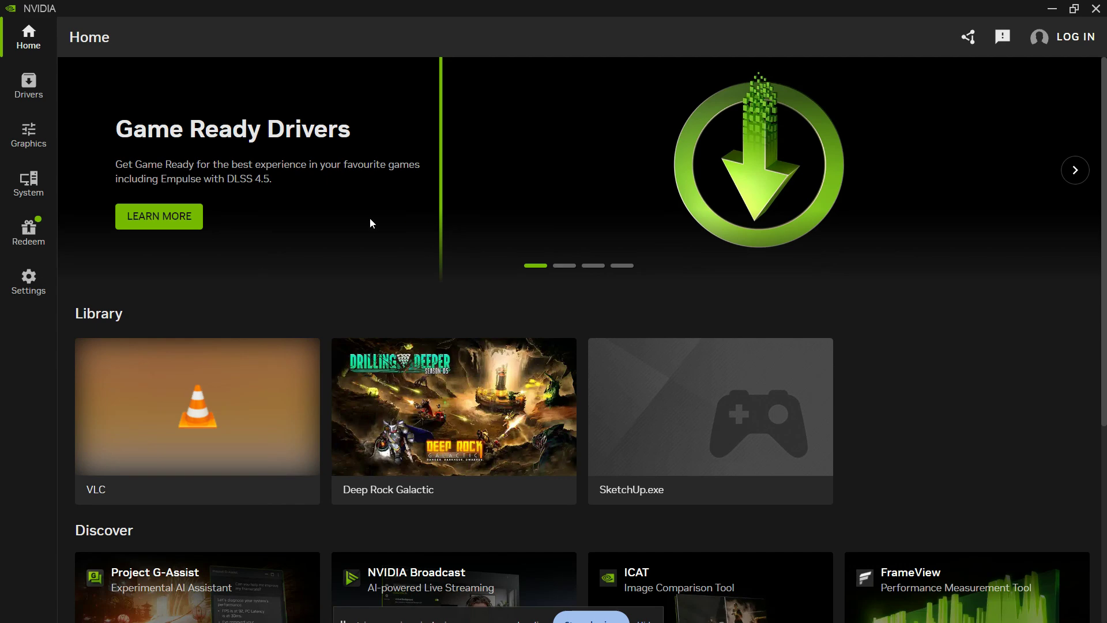
pyautogui.click(34, 94)
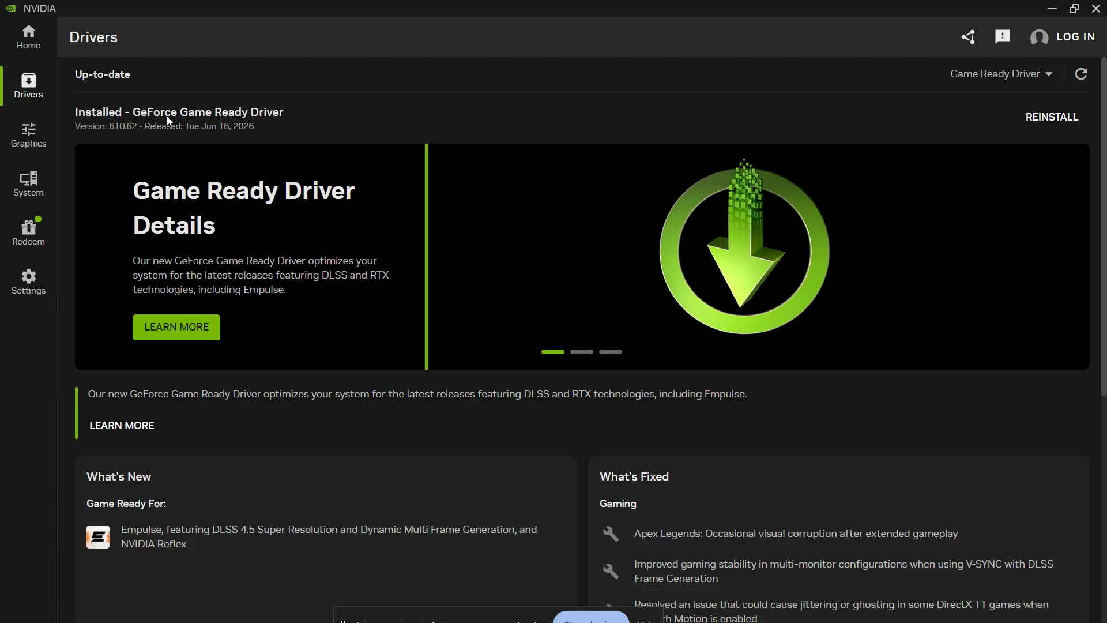
pyautogui.click(1078, 84)
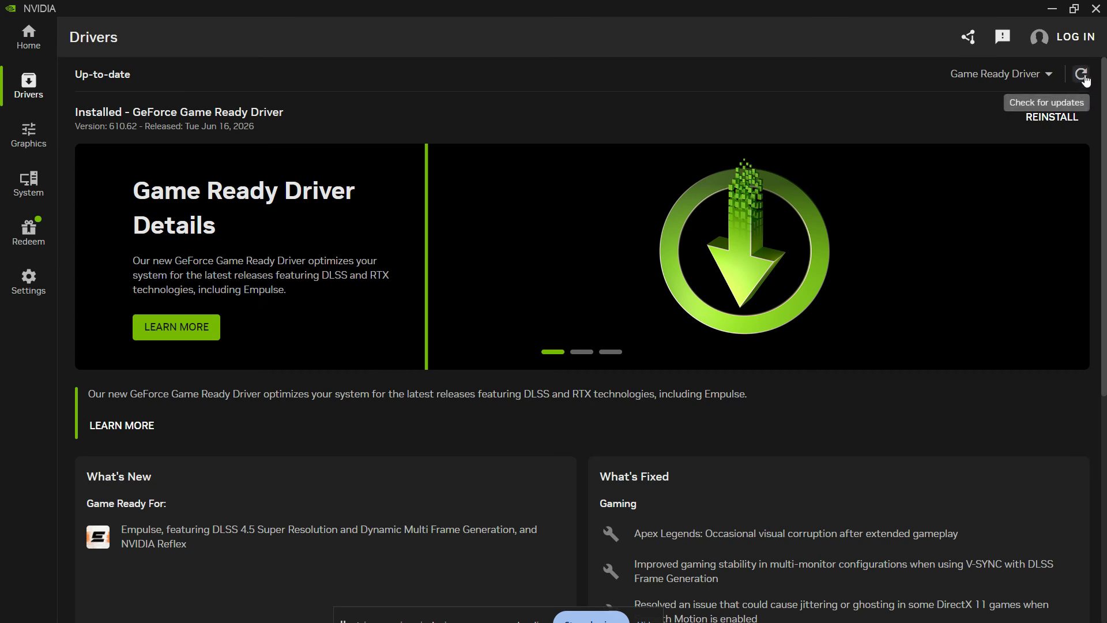
# - Examine the available driver types, Game Ready Driver and Studio Driver, and return to the desktop
pyautogui.click(1058, 85)
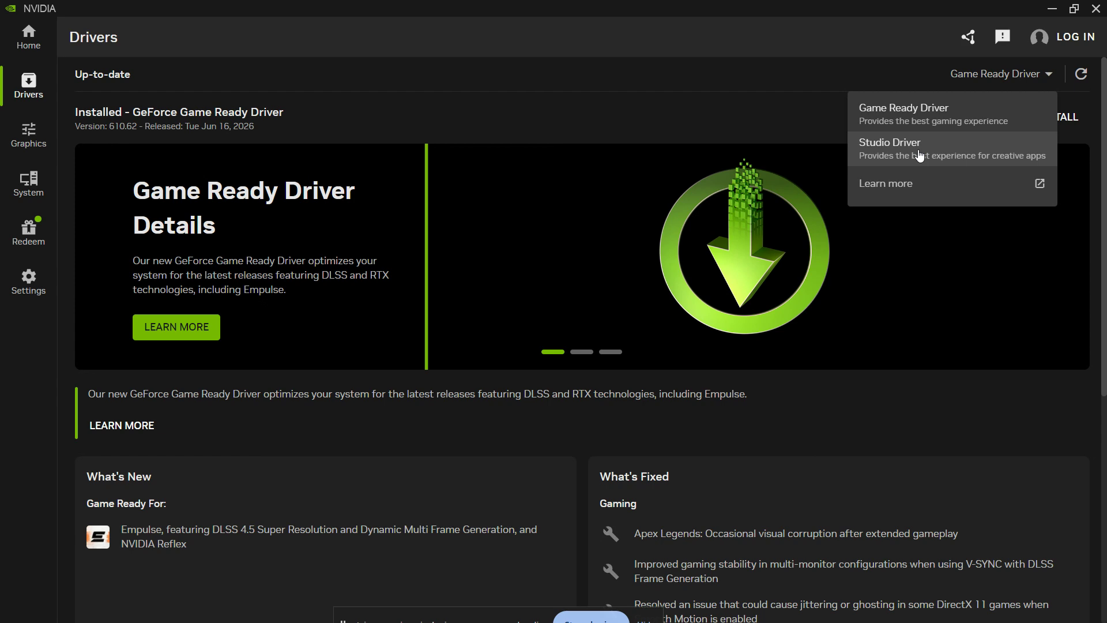
pyautogui.click(771, 127)
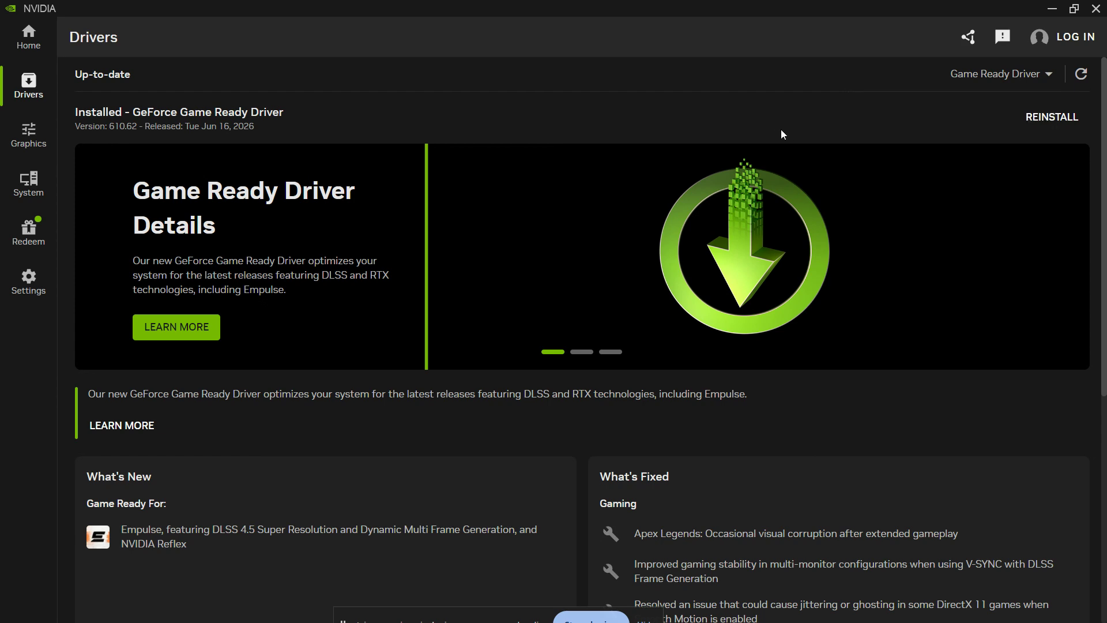
pyautogui.click(1105, 620)
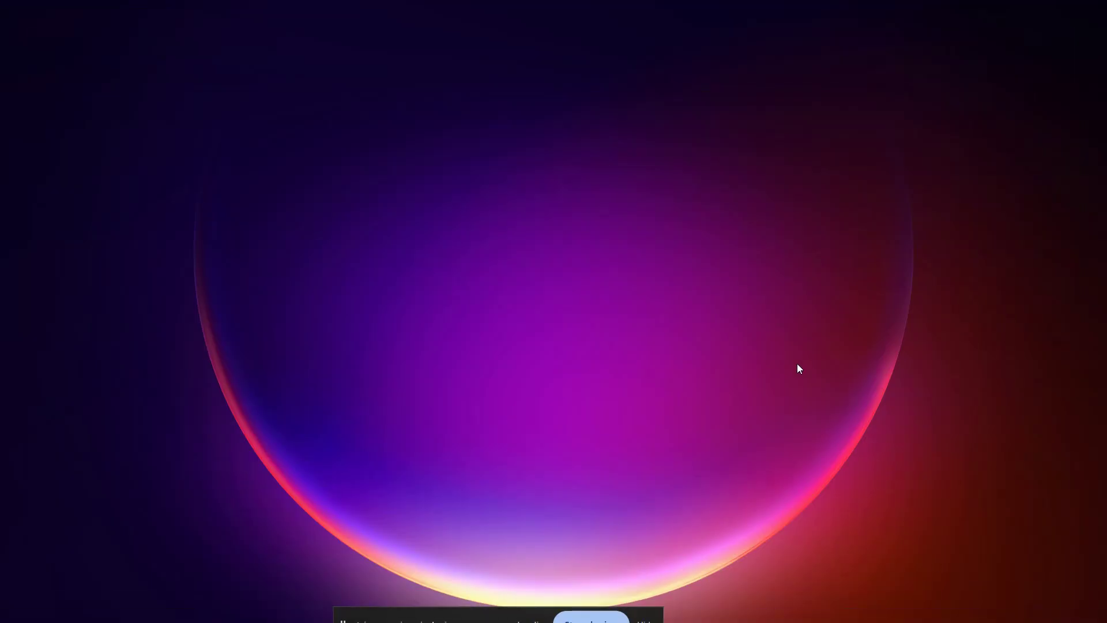
# - Show the computer's power options with the Restart choice, and dismiss them
pyautogui.press('super')
pyautogui.click(652, 554)
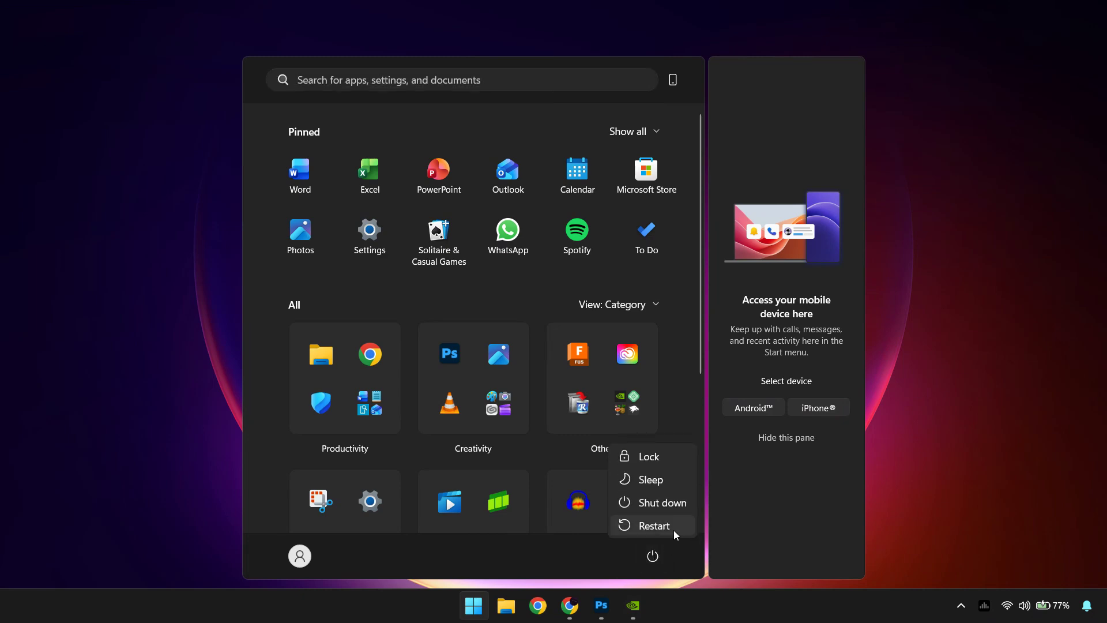
pyautogui.click(925, 529)
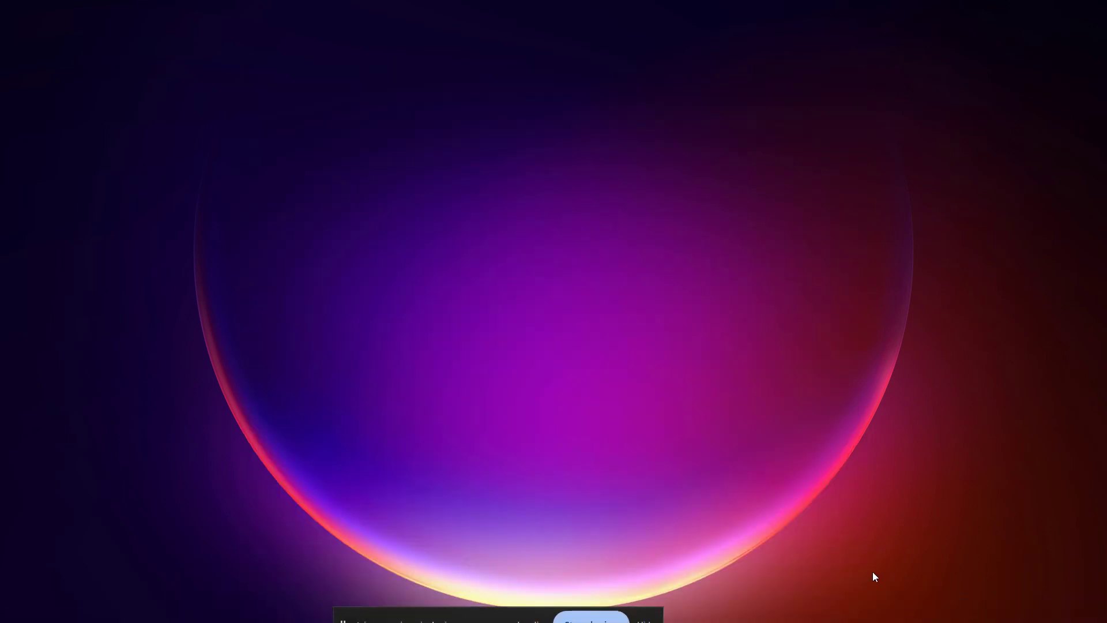
# - Switch to Photoshop and review the graphics processor option and its advanced settings in the Performance preferences, accepting both dialogs
pyautogui.click(601, 605)
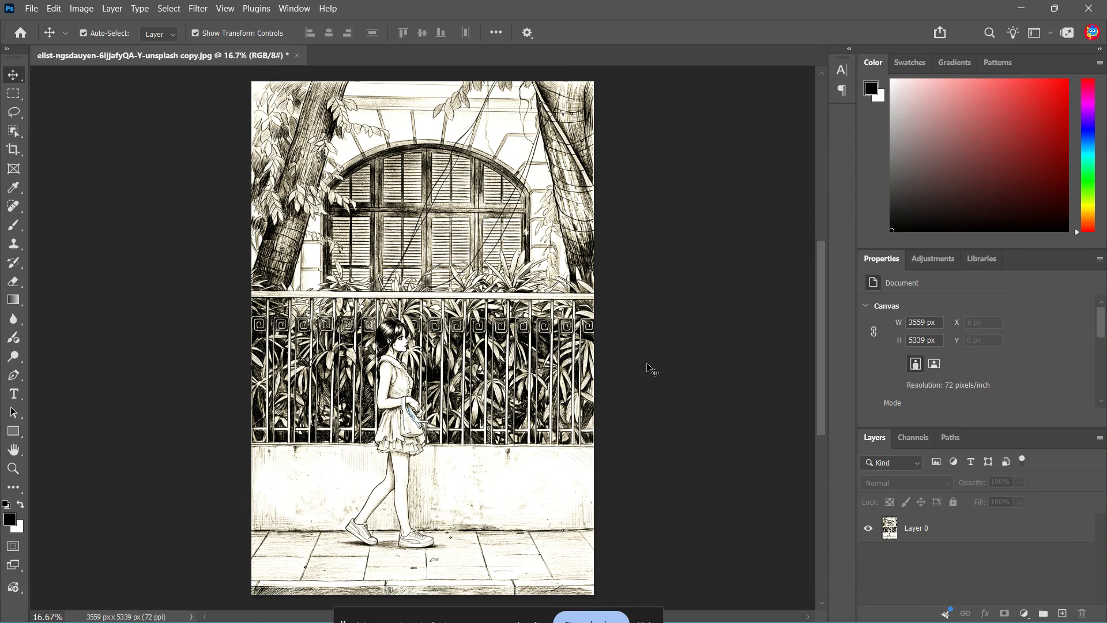
pyautogui.click(54, 8)
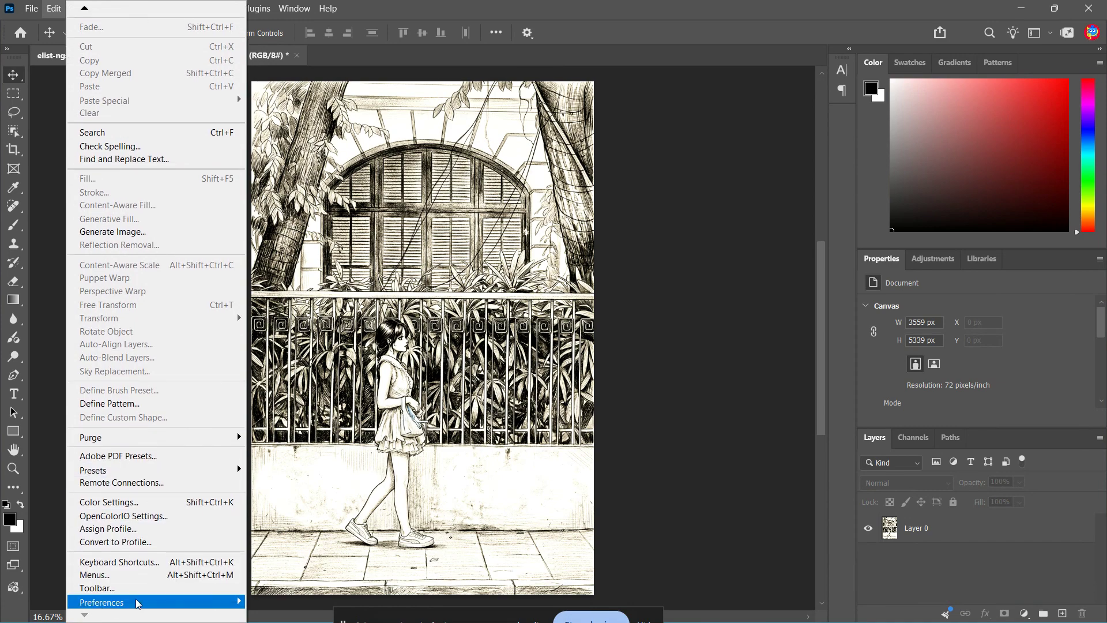
pyautogui.moveTo(149, 602)
pyautogui.click(374, 435)
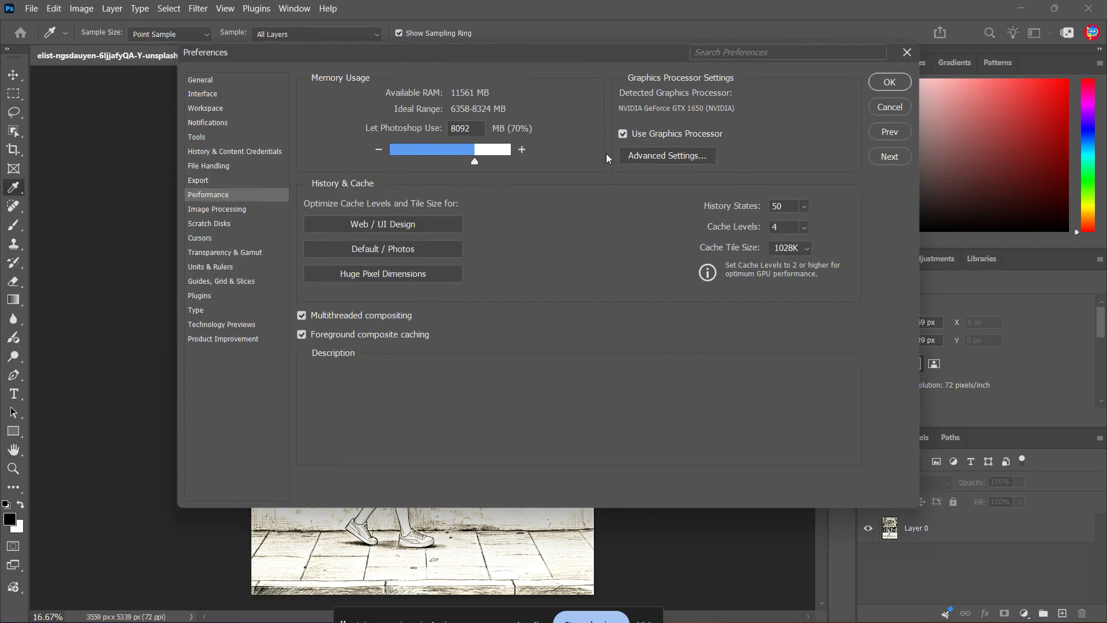
pyautogui.moveTo(644, 133)
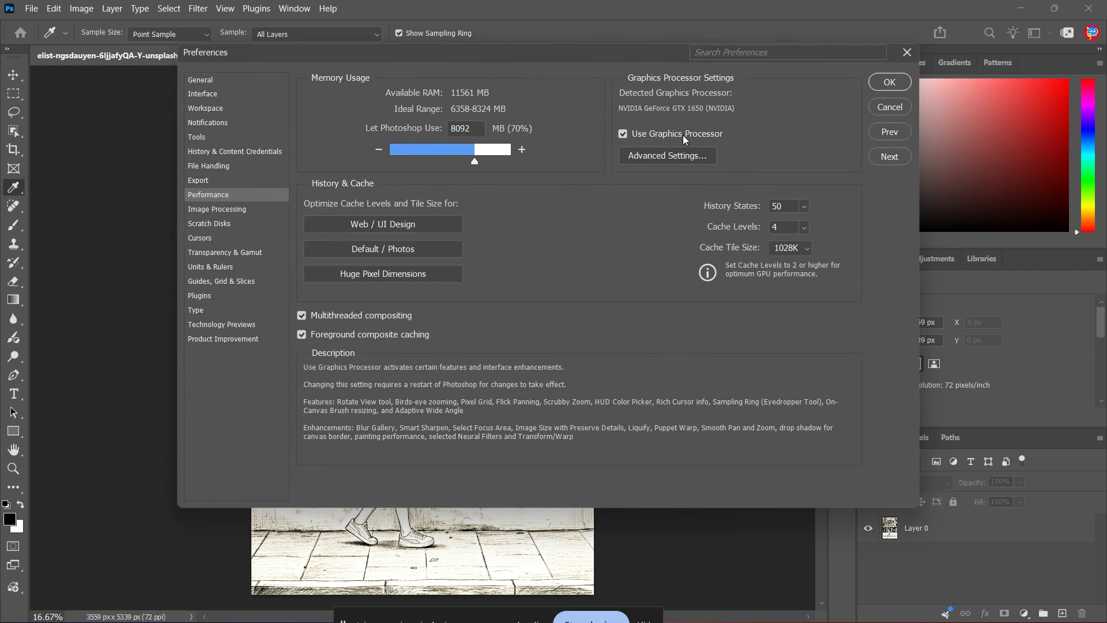
pyautogui.click(638, 157)
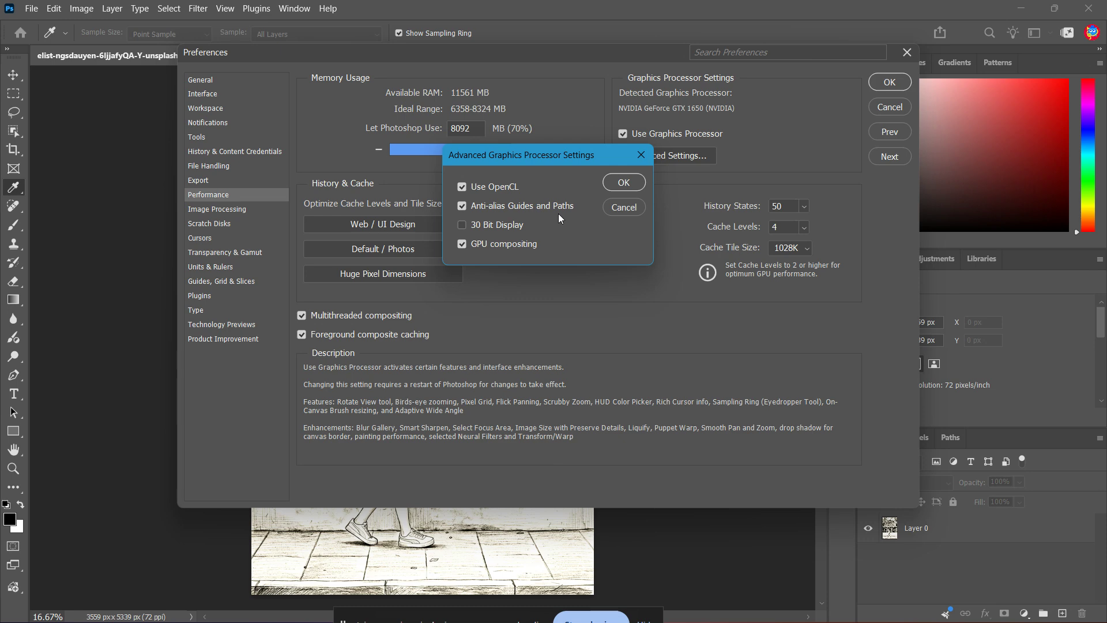
pyautogui.click(625, 184)
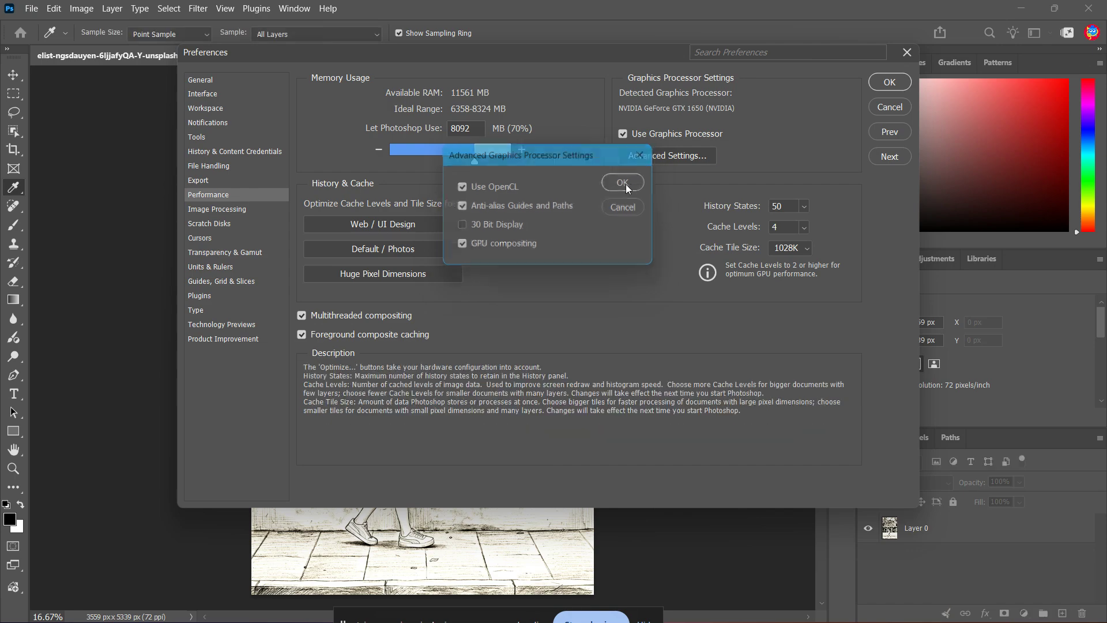
pyautogui.click(885, 76)
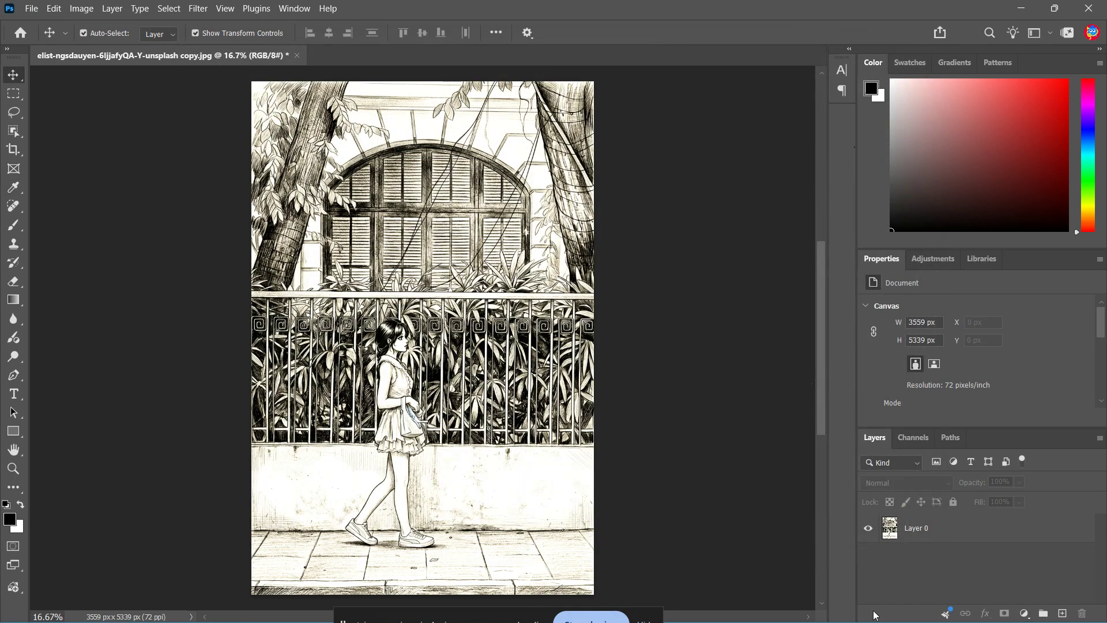
pyautogui.click(1105, 617)
pyautogui.click(602, 605)
pyautogui.click(908, 534)
pyautogui.click(908, 554)
# - Switch to File Explorer and open the Users folder on Local Disk (C:)
pyautogui.press('super+d')
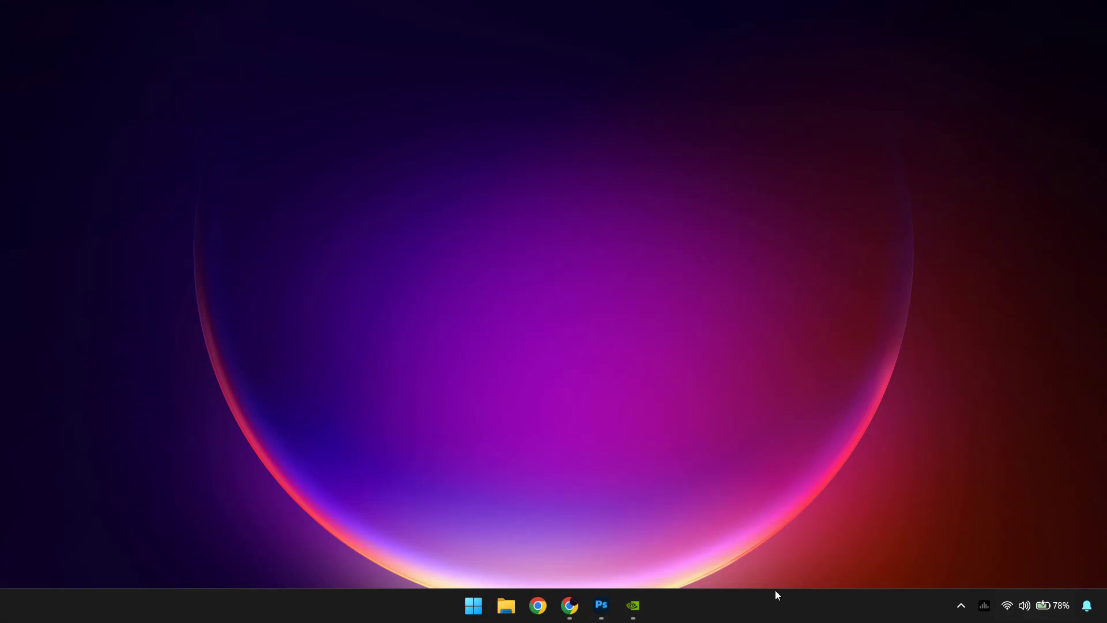
pyautogui.click(506, 605)
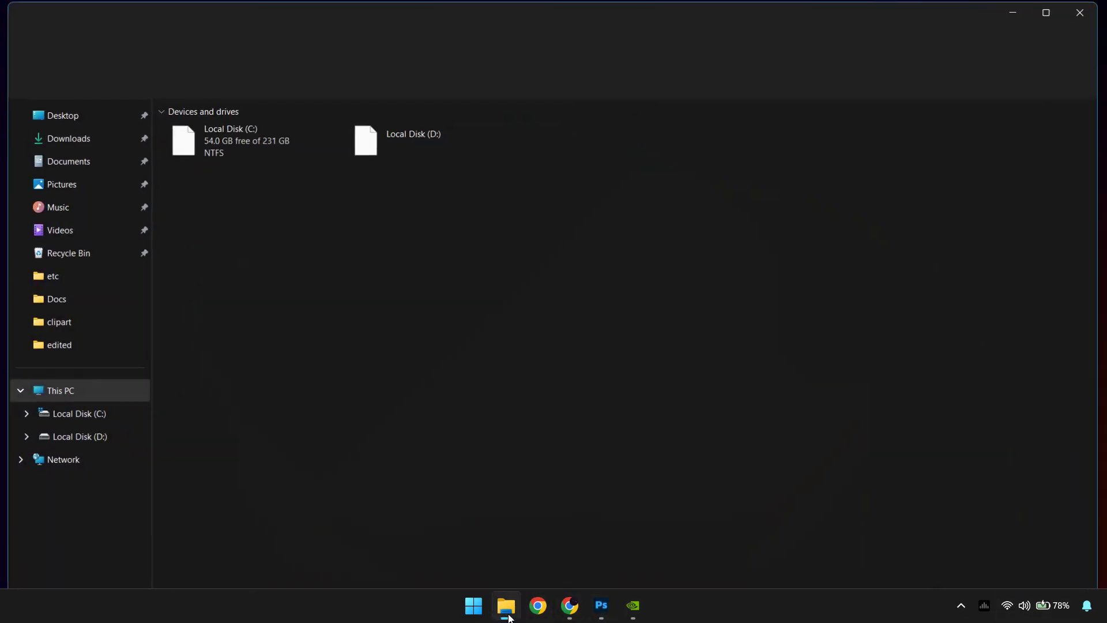
pyautogui.click(266, 152)
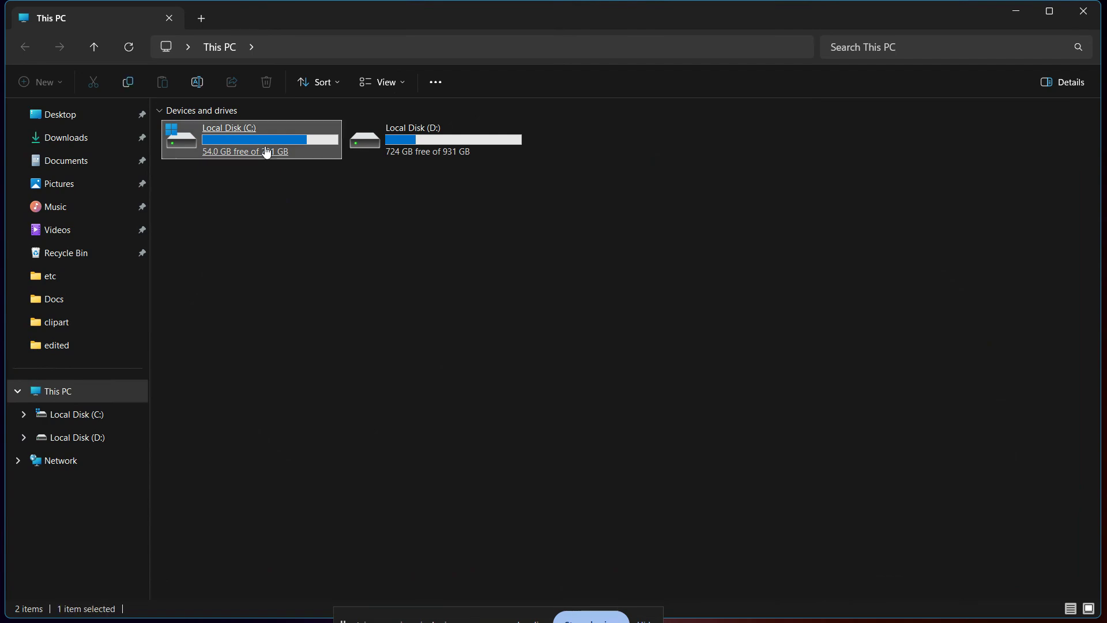
pyautogui.doubleClick(266, 152)
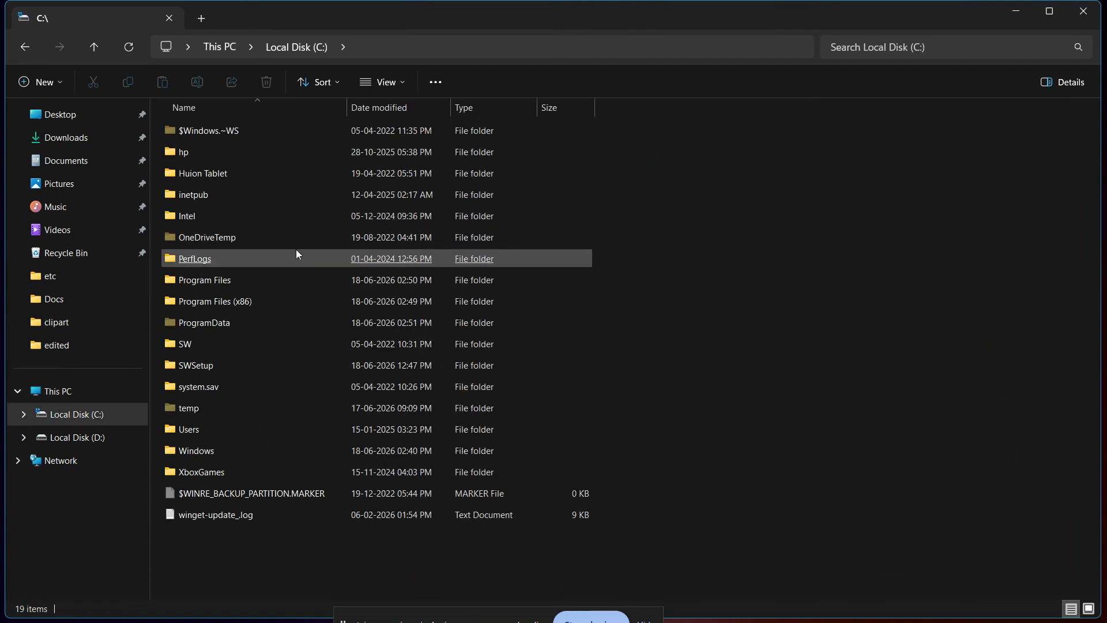
pyautogui.doubleClick(247, 435)
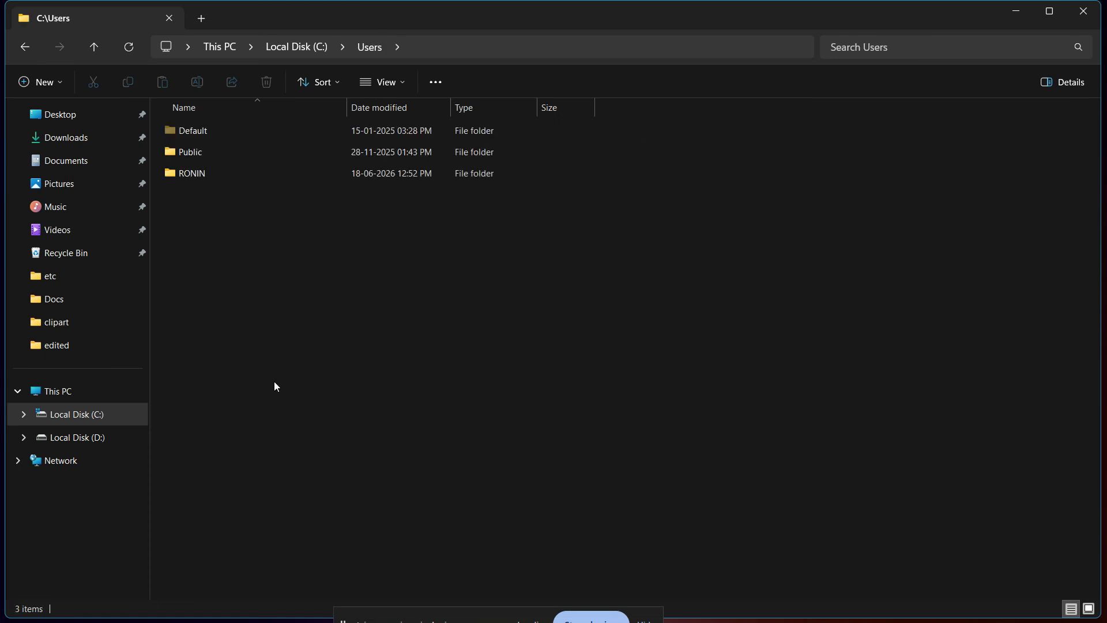
# - Open the Adobe folder under AppData > Roaming in the personal user folder
pyautogui.doubleClick(232, 181)
pyautogui.click(517, 128)
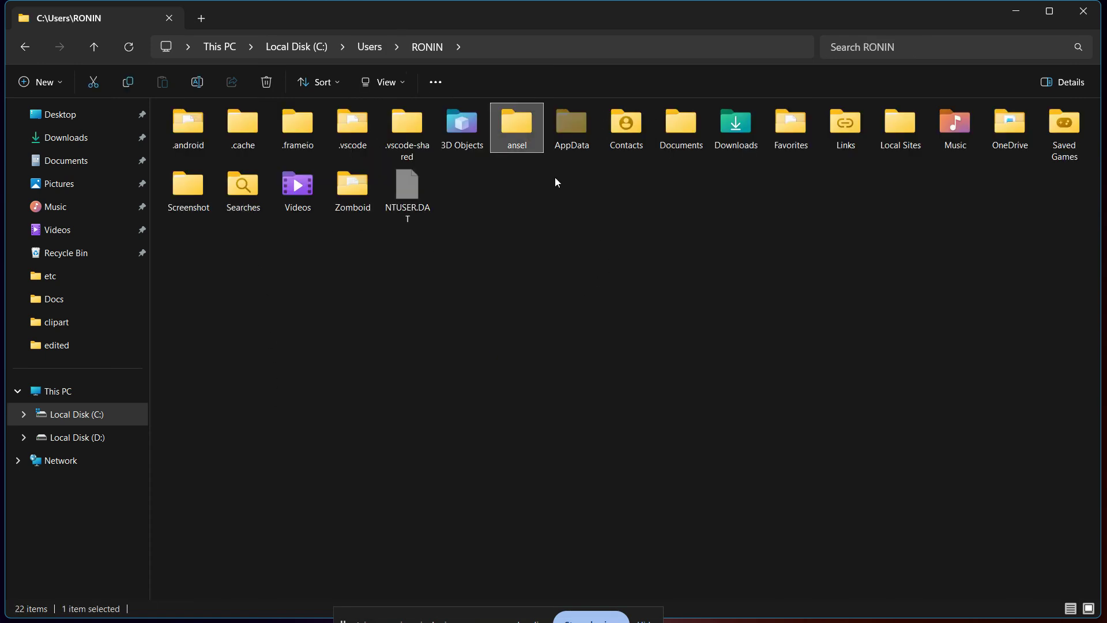
pyautogui.doubleClick(573, 135)
pyautogui.doubleClick(349, 179)
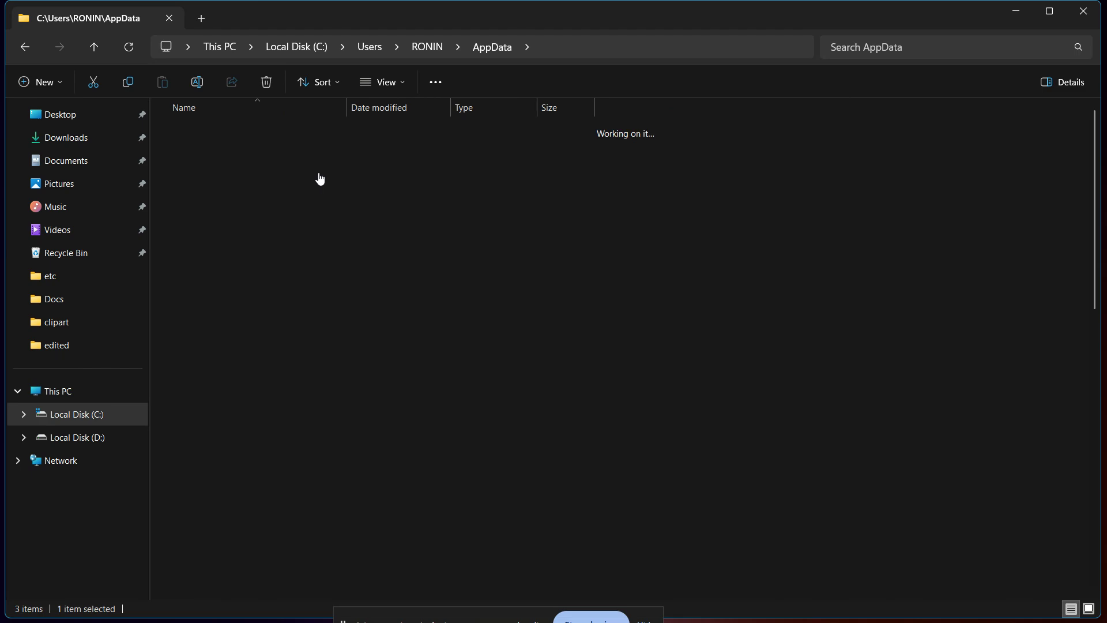
pyautogui.click(513, 174)
pyautogui.doubleClick(515, 174)
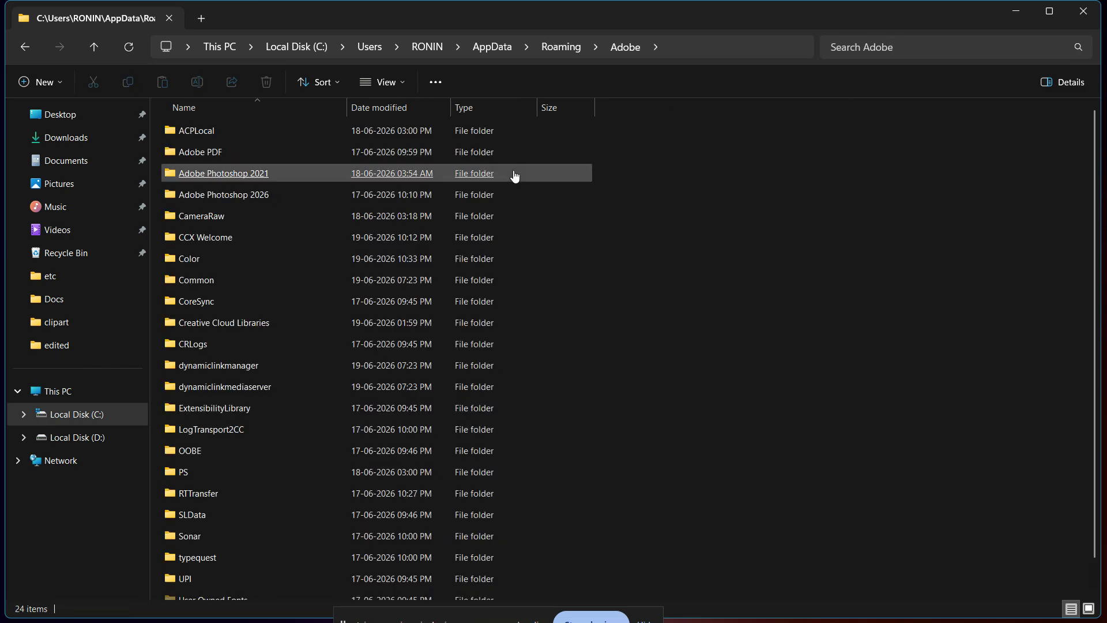
# - Open the CameraRaw folder and show the Delete option for its GPU folder, dismissing it without deleting the folder
pyautogui.click(247, 219)
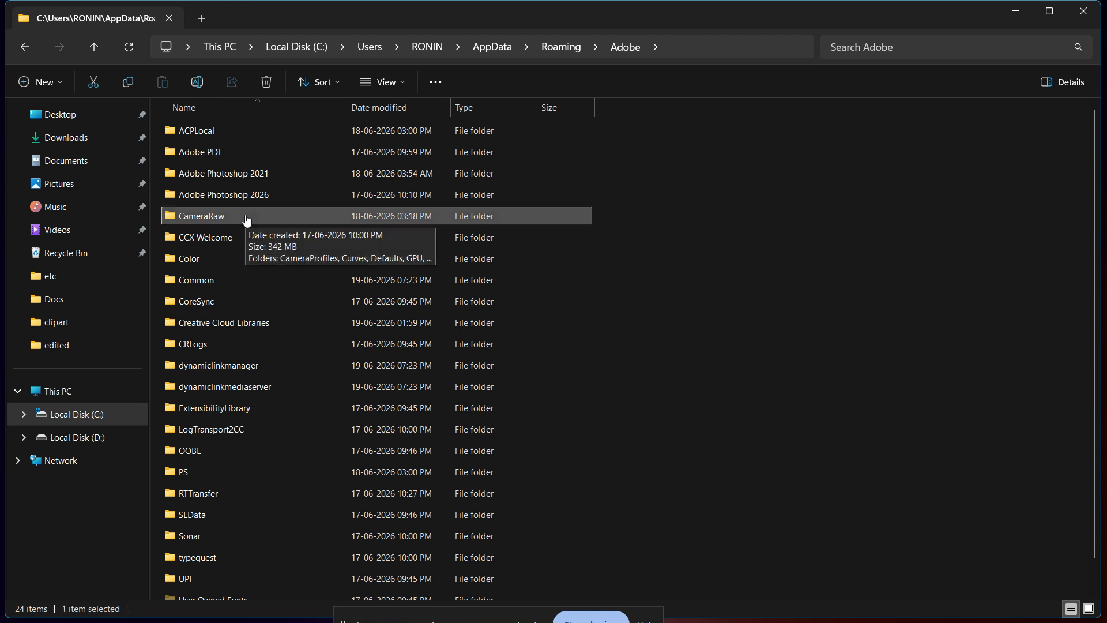
pyautogui.doubleClick(246, 220)
pyautogui.press('g')
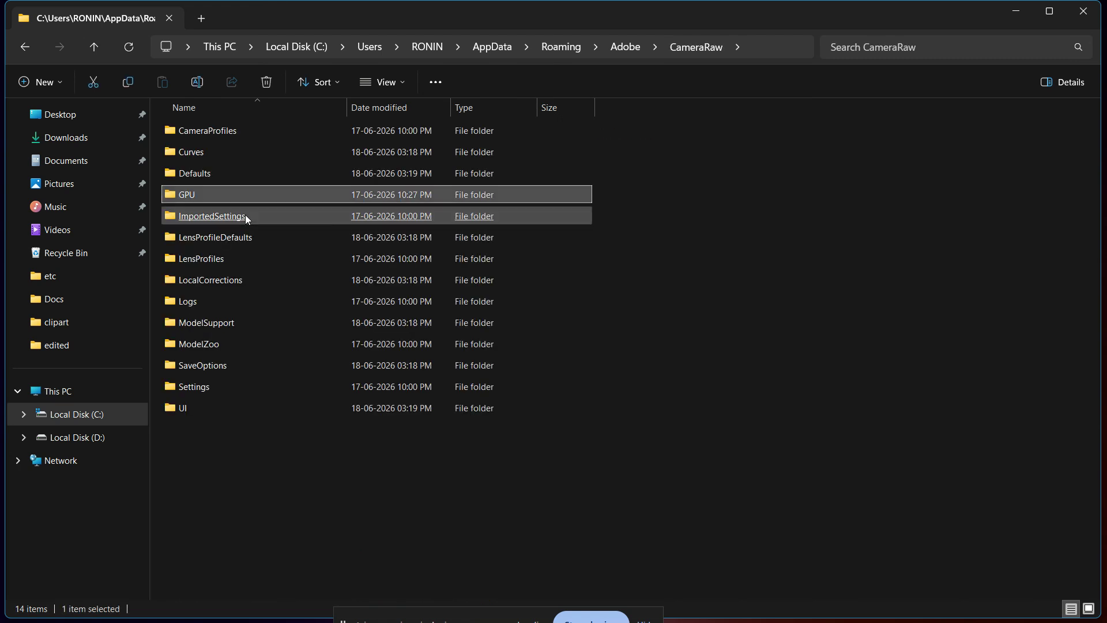
pyautogui.rightClick(189, 195)
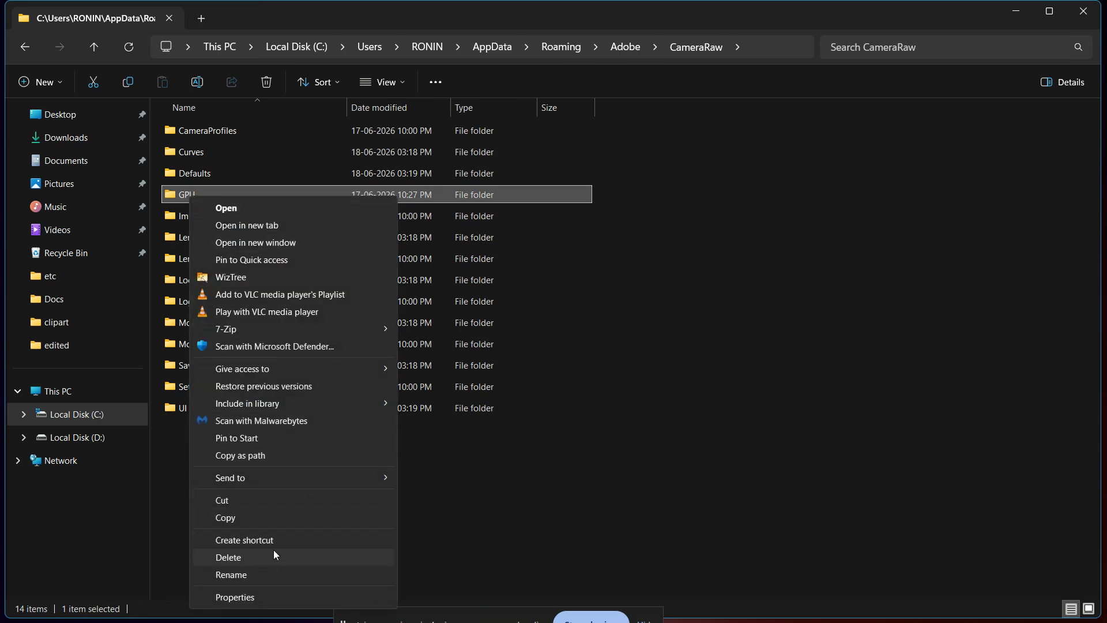
pyautogui.click(712, 514)
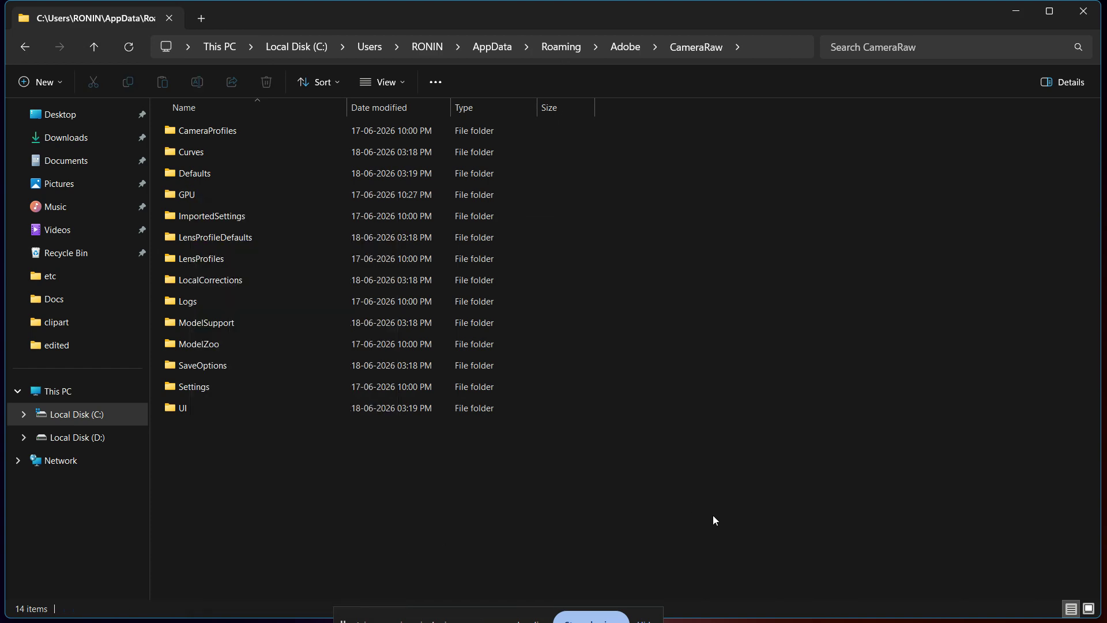
# - Switch to Photoshop to view the open document, and return to the desktop
pyautogui.click(601, 605)
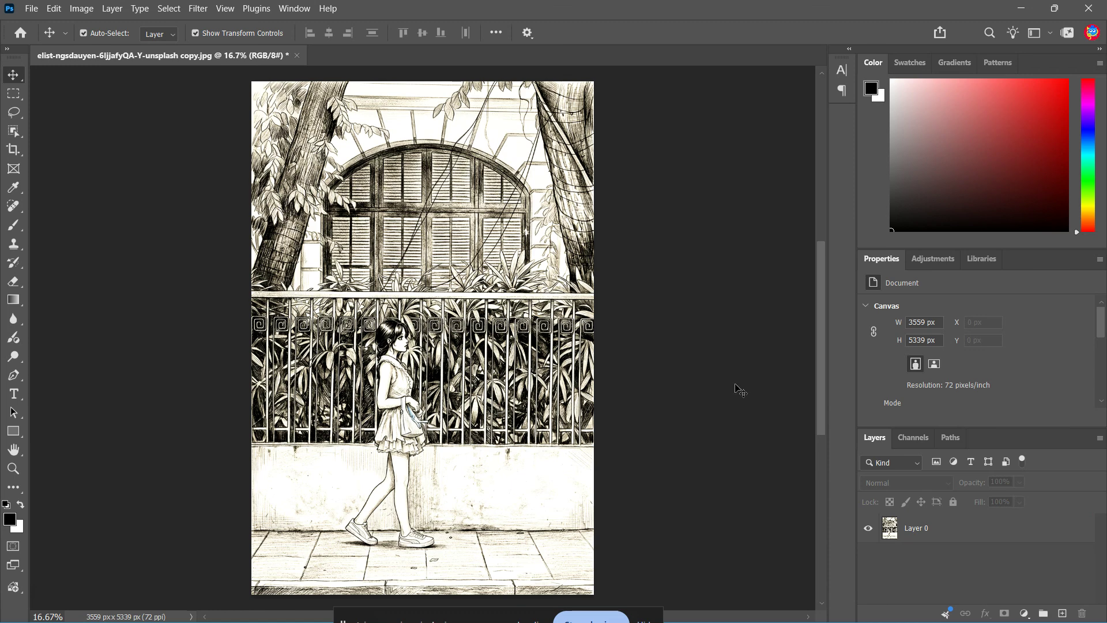
pyautogui.click(601, 605)
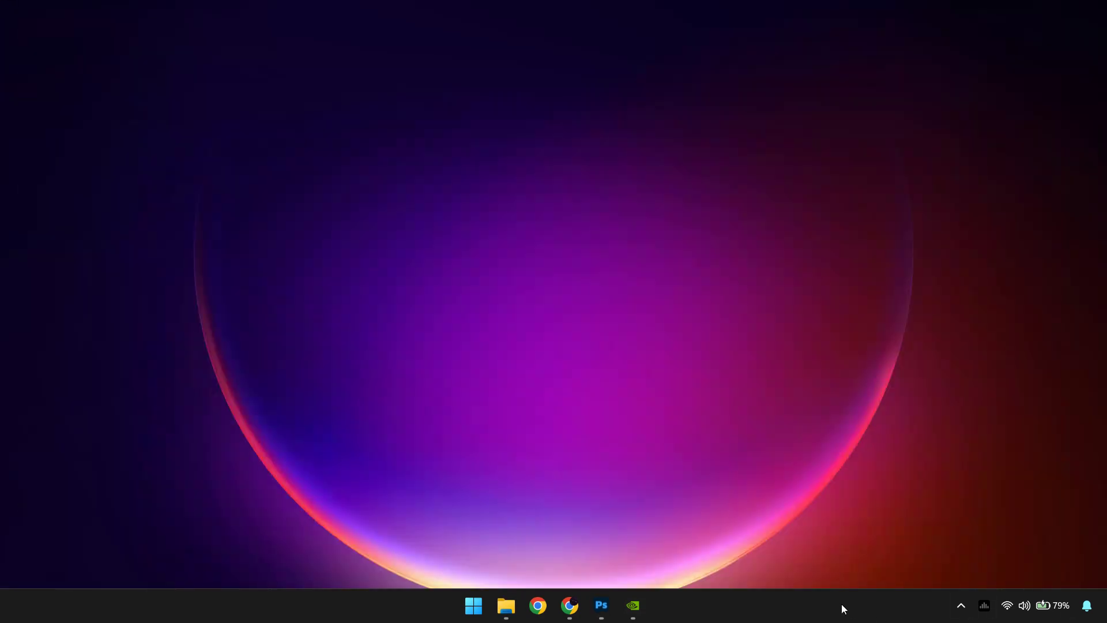